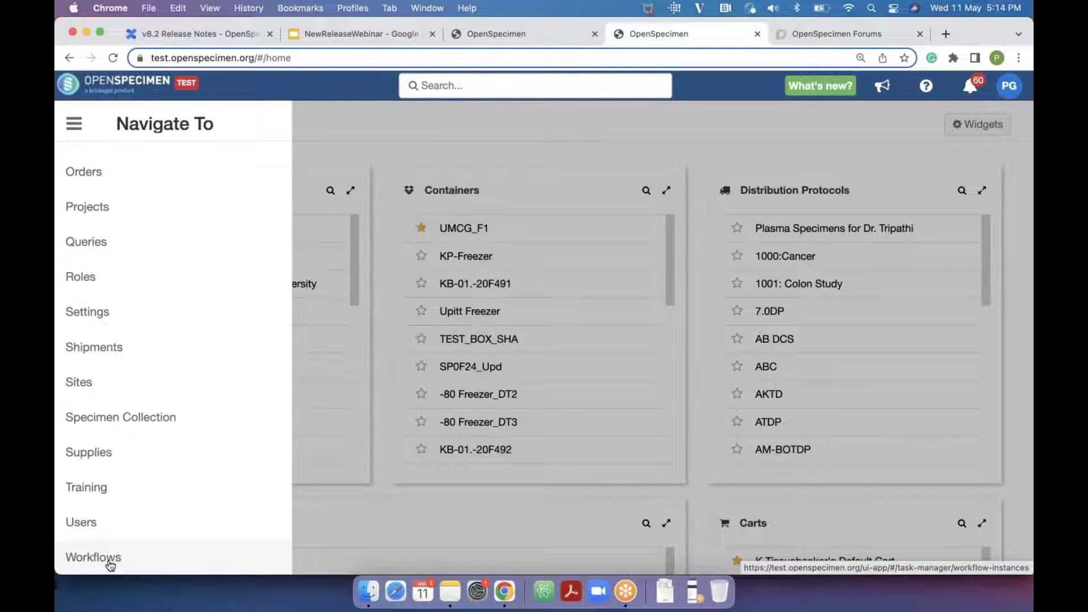
# - Open the workflow list and display the batches of the Utrecht Heparin Processing workflow
pyautogui.click(110, 563)
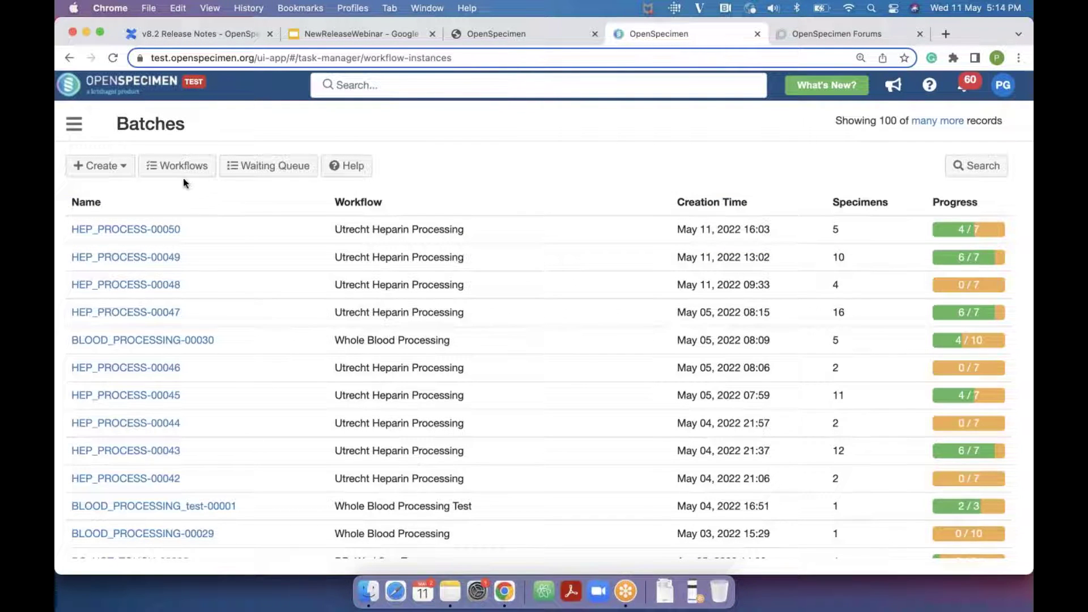
pyautogui.click(168, 179)
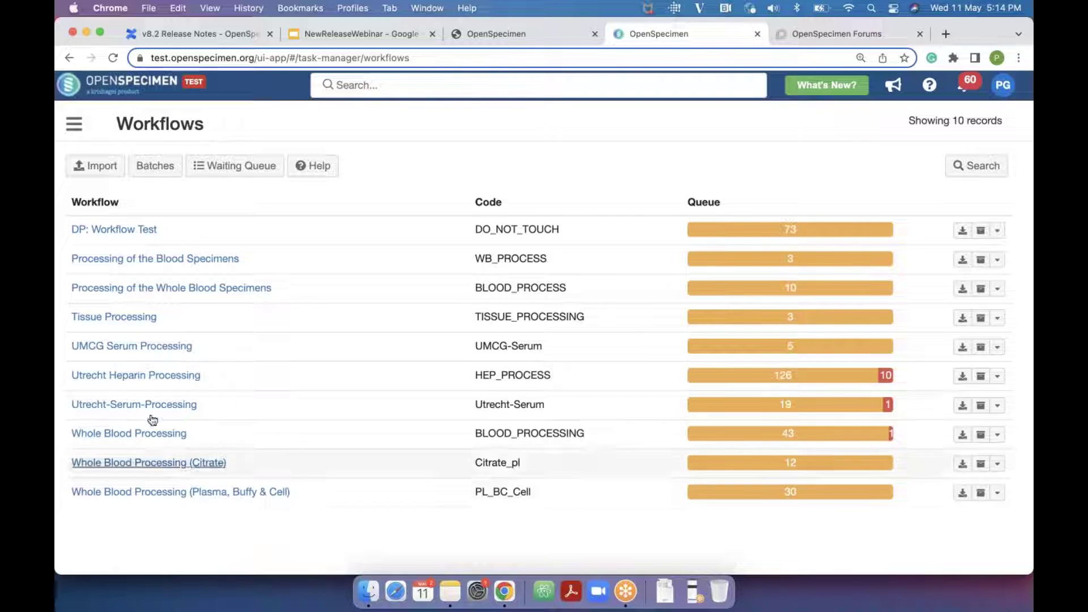
pyautogui.click(139, 379)
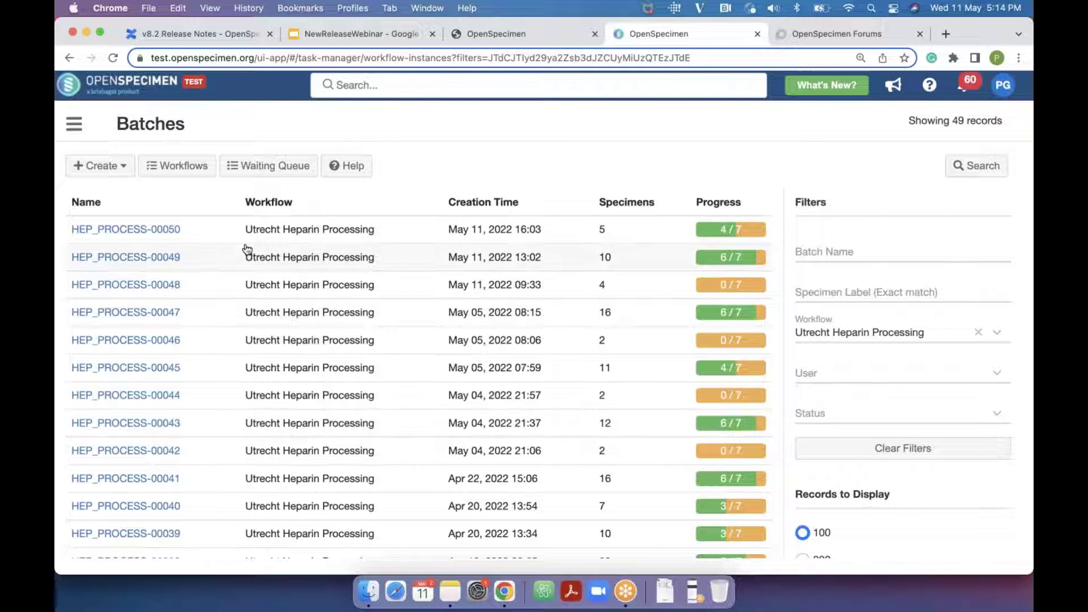
# - Open the waiting queue and filter its items by the Utrecht Heparin Processing workflow
pyautogui.click(272, 174)
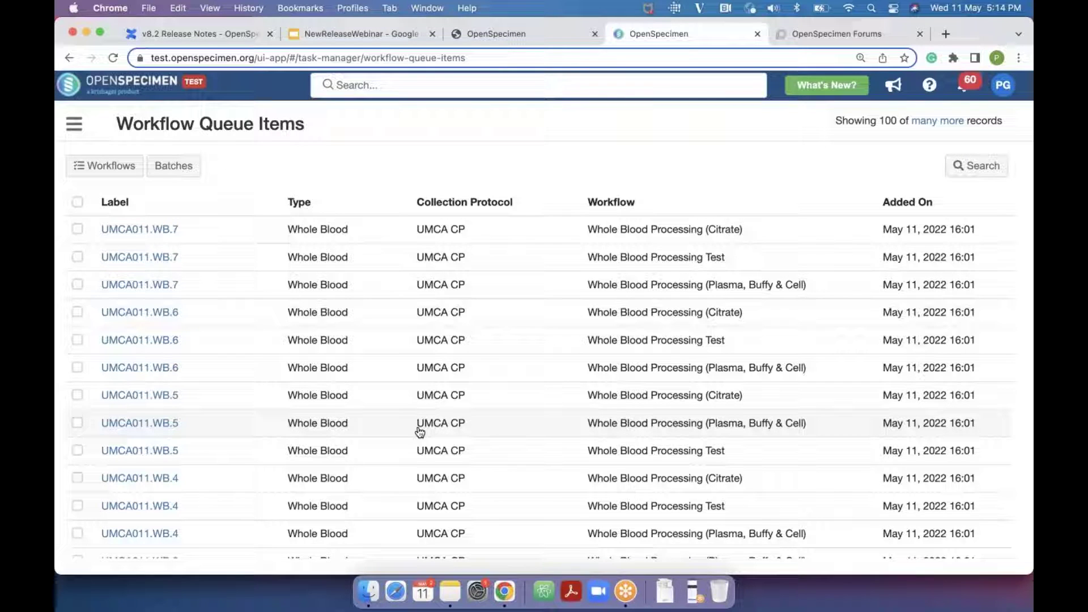
pyautogui.click(963, 165)
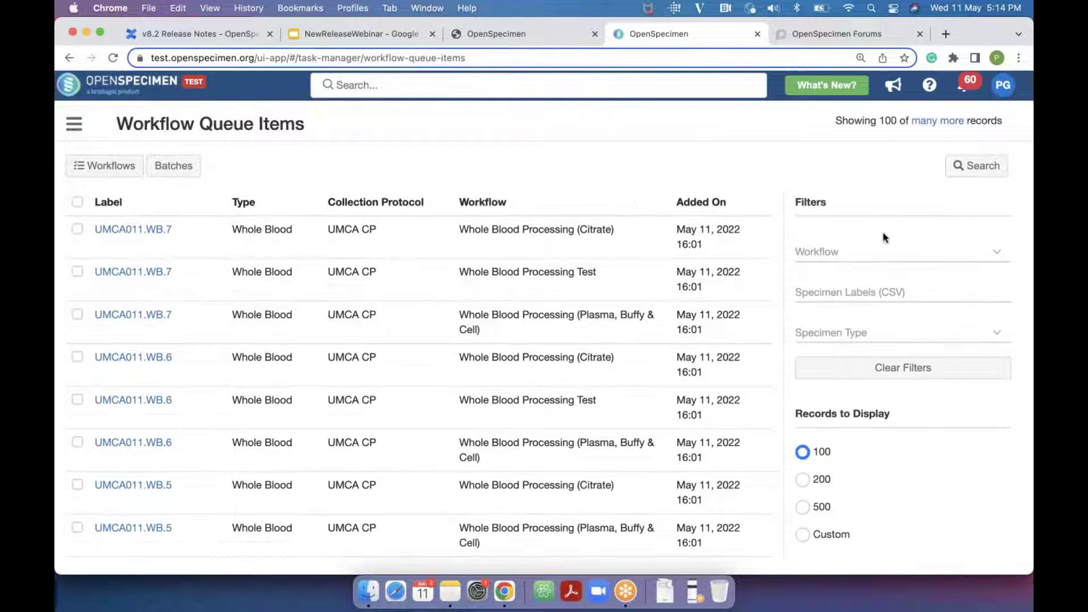
pyautogui.click(864, 264)
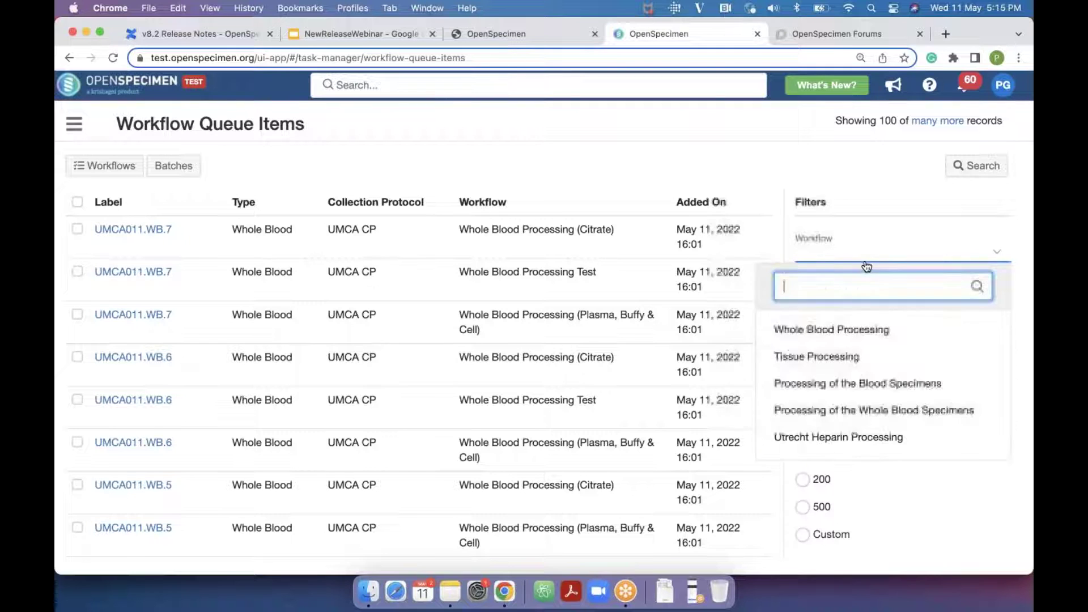
pyautogui.click(846, 438)
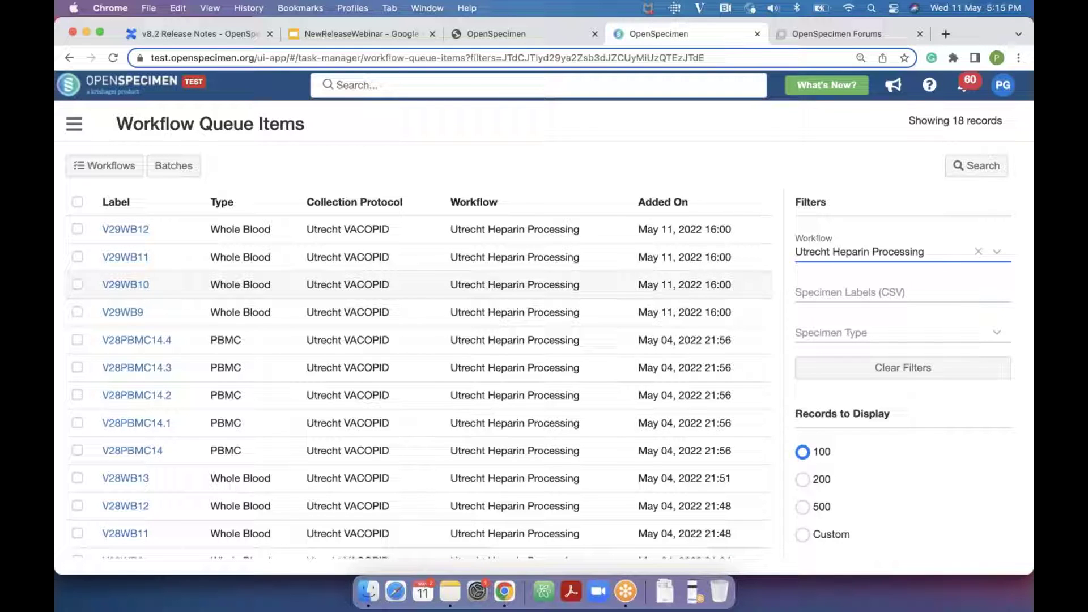
# - Select queue specimens V29WB9, V29WB10, V29WB11 and V29WB12 and start a processing batch with them
pyautogui.click(77, 310)
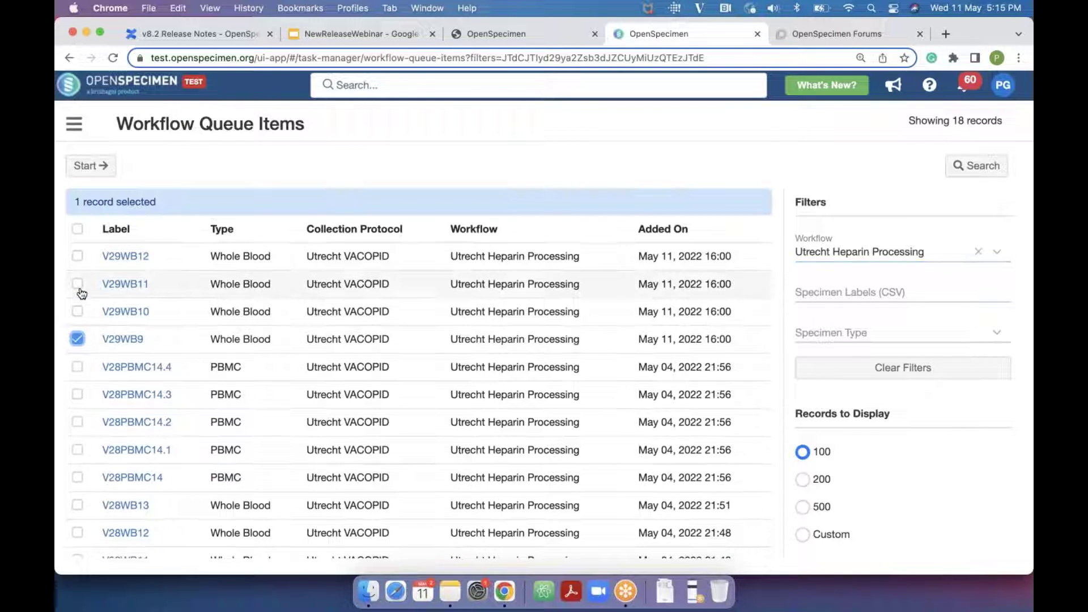
pyautogui.click(78, 311)
pyautogui.click(78, 283)
pyautogui.click(78, 256)
pyautogui.click(100, 172)
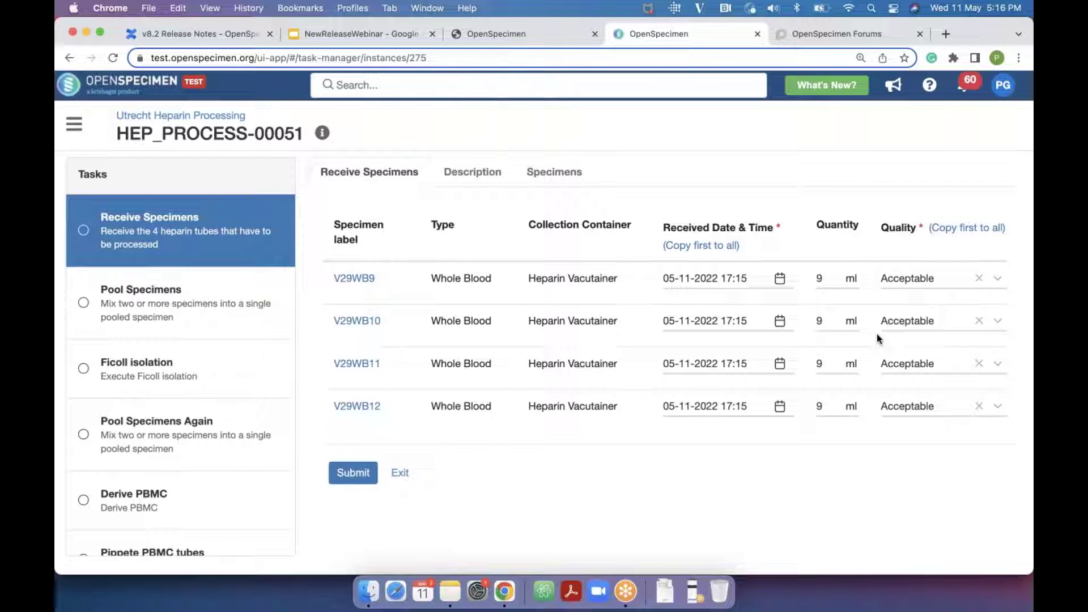
# - Review the Receive Specimens task's description and specimen list, and submit the task with its prefilled values
pyautogui.click(486, 175)
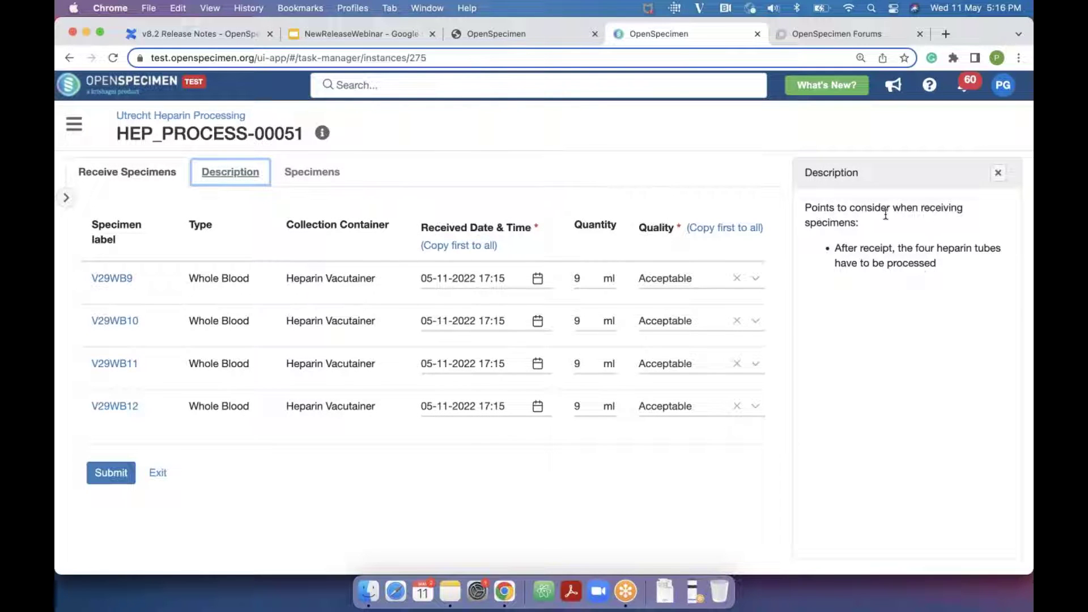
pyautogui.click(998, 172)
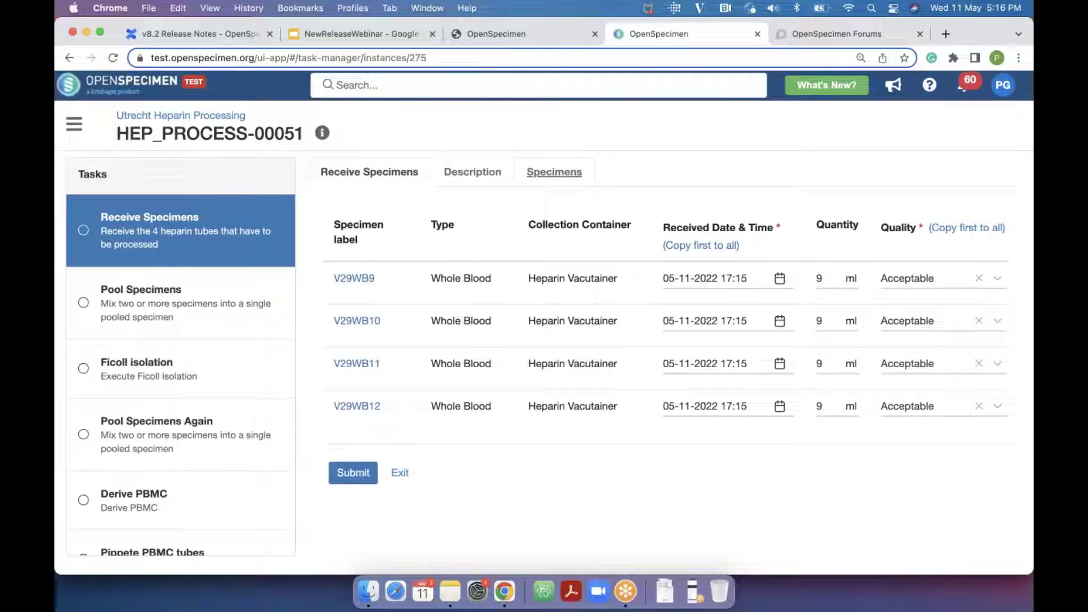
pyautogui.click(554, 172)
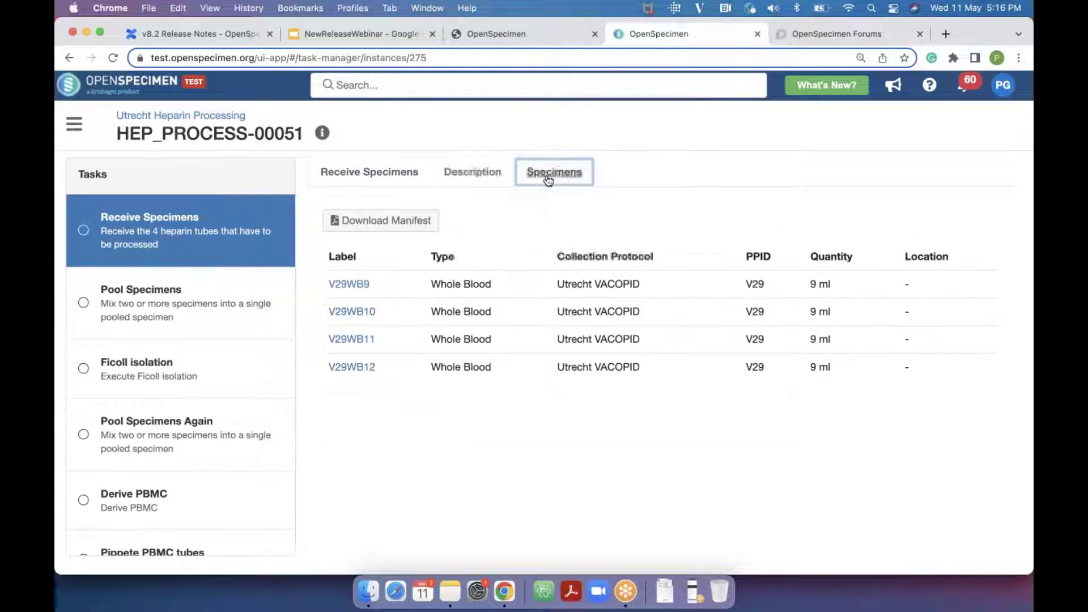
pyautogui.click(386, 179)
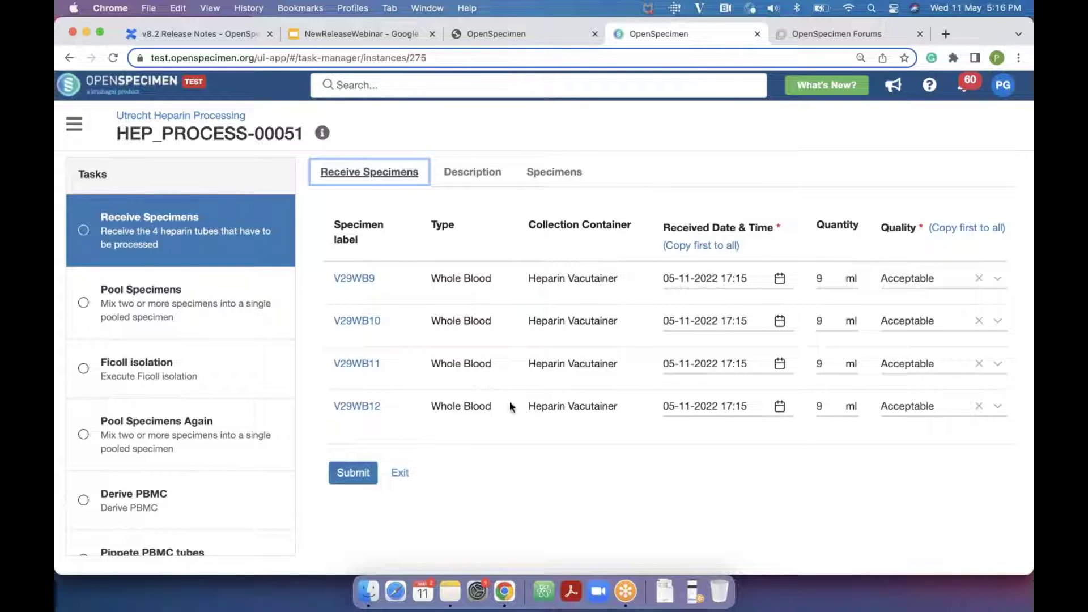
pyautogui.click(357, 475)
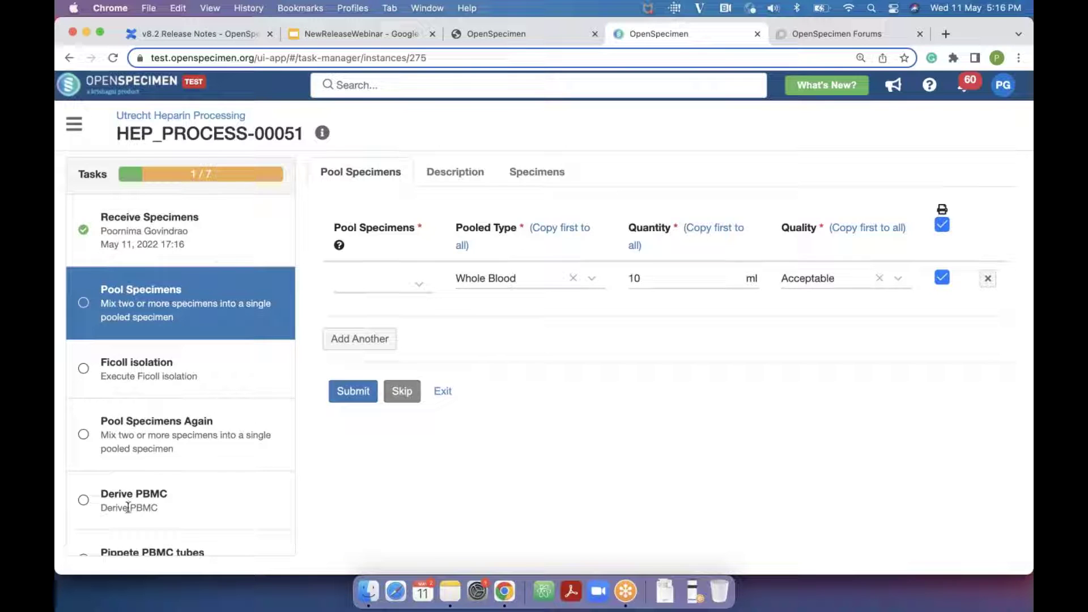
# - Assign V29WB9 and V29WB10 to the first pool of the Pool Specimens task and add a second pool row
pyautogui.scroll(-3, 110, 476)
pyautogui.scroll(3, 112, 475)
pyautogui.click(395, 286)
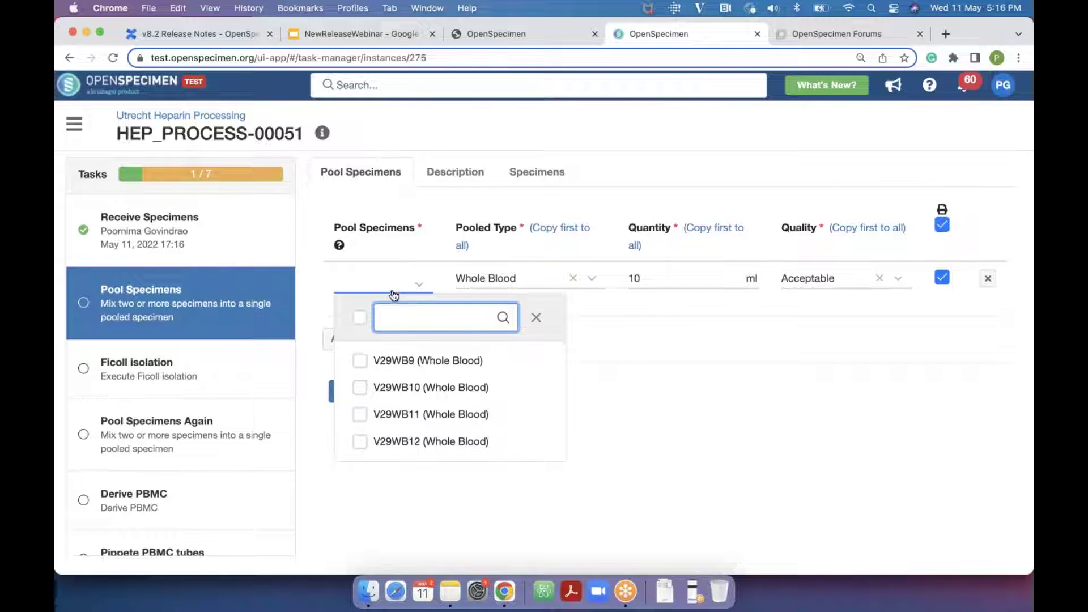
pyautogui.click(360, 360)
pyautogui.click(360, 387)
pyautogui.click(638, 334)
pyautogui.click(394, 380)
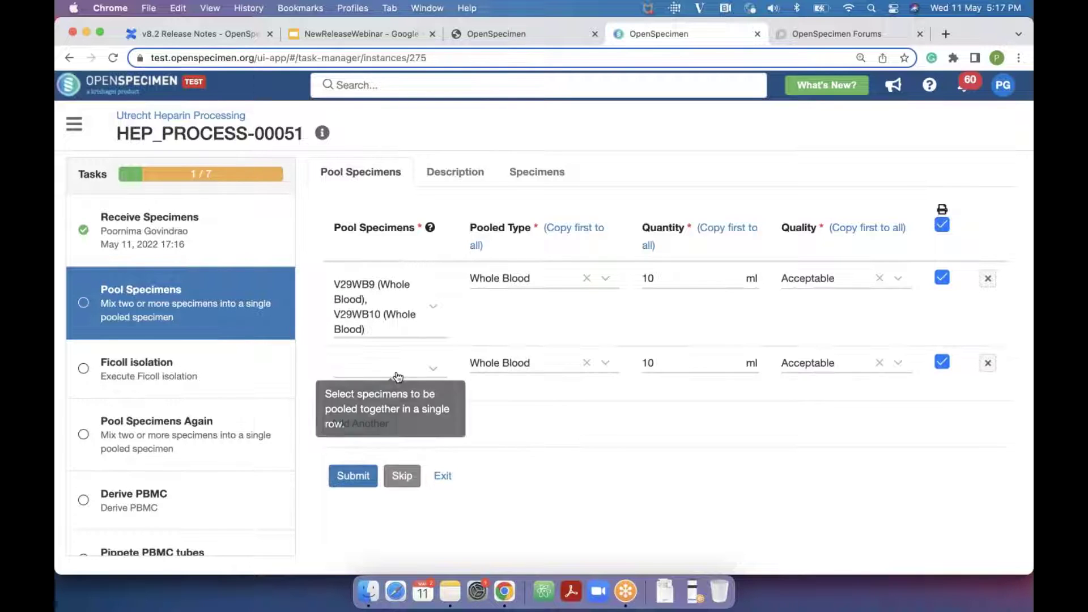
# - Assign V29WB11 and V29WB12 to the second pool and submit the Pool Specimens task
pyautogui.click(397, 374)
pyautogui.click(360, 499)
pyautogui.click(359, 526)
pyautogui.click(536, 402)
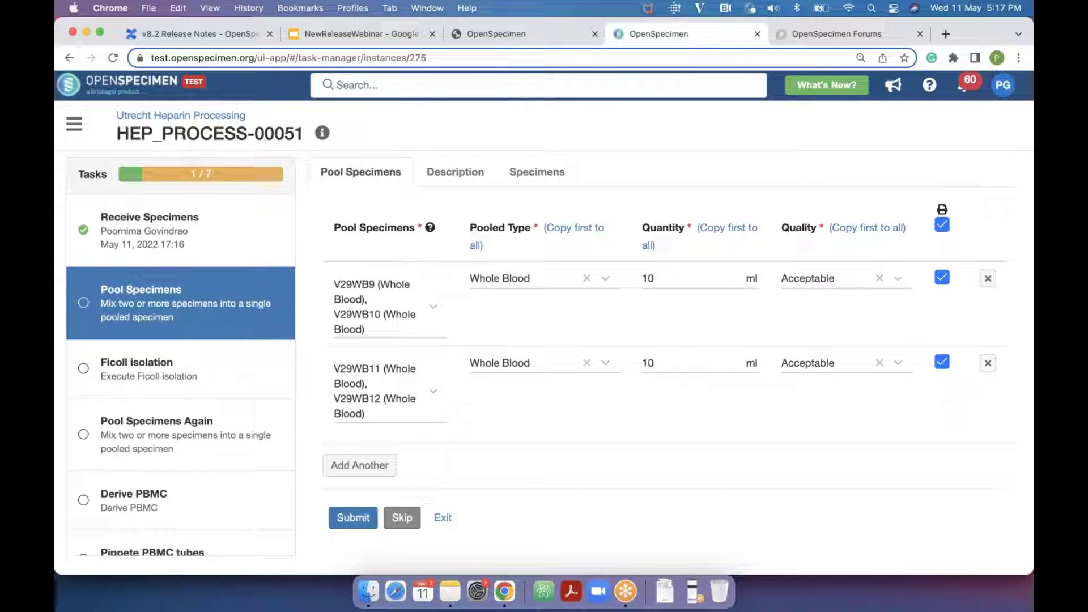
pyautogui.click(353, 524)
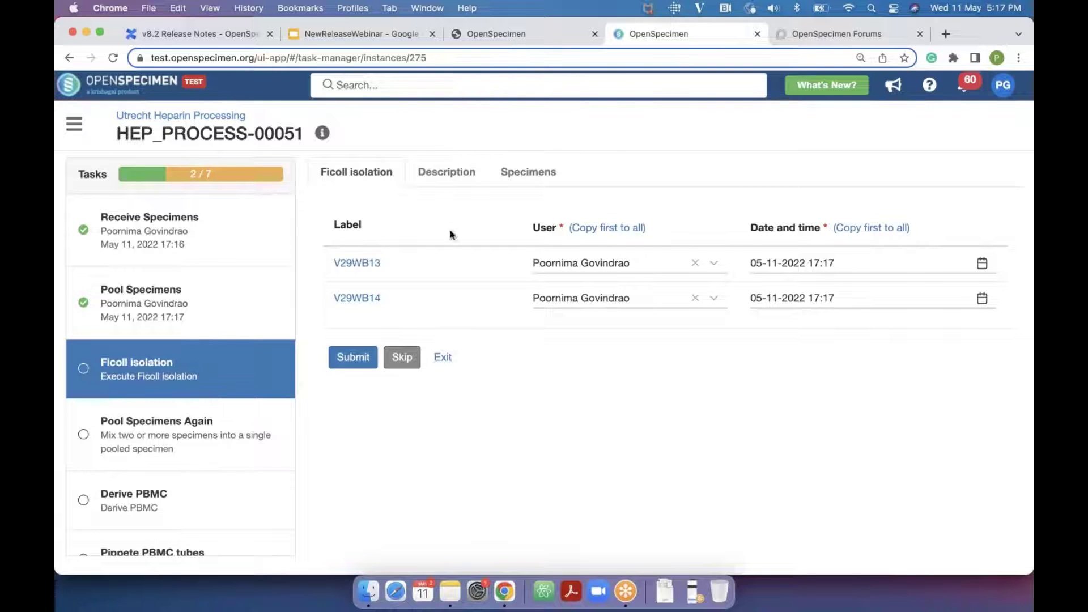
# - Check the Ficoll isolation task's description and submit the task with its prefilled user and date
pyautogui.click(446, 171)
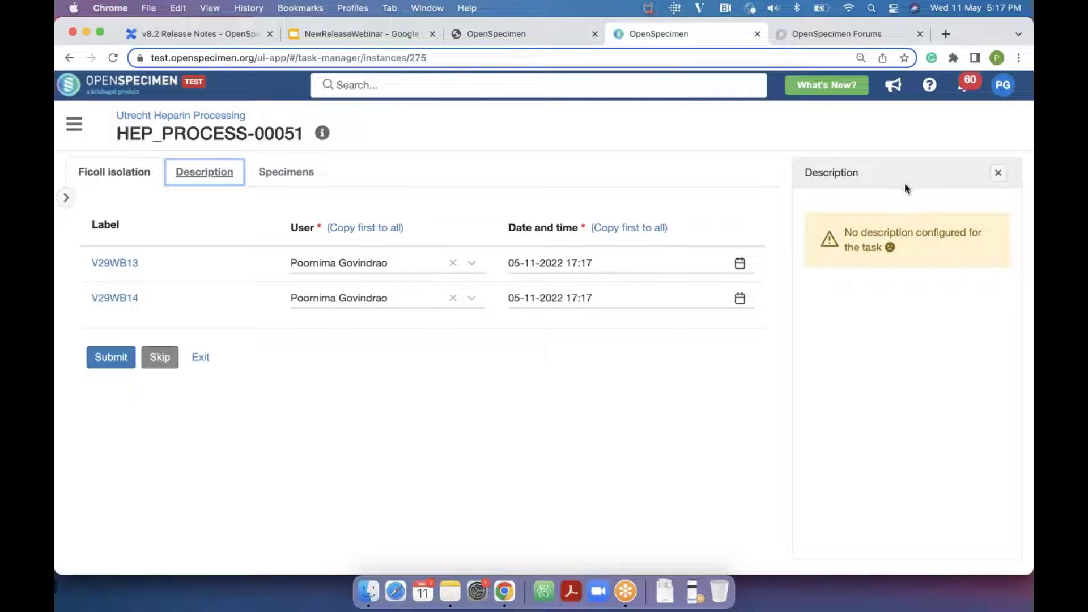
pyautogui.click(997, 172)
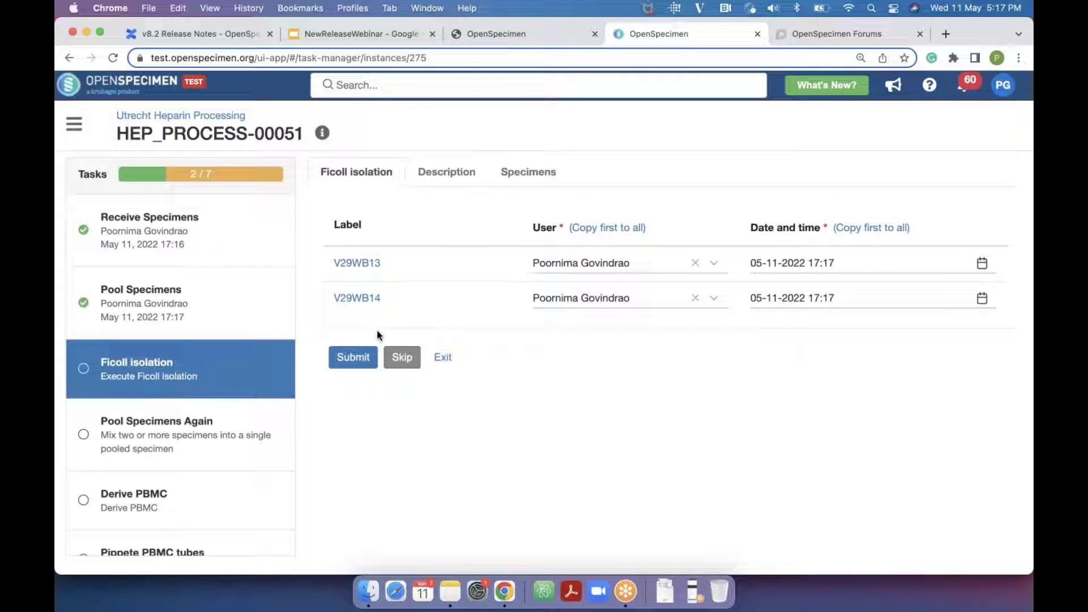
pyautogui.click(364, 362)
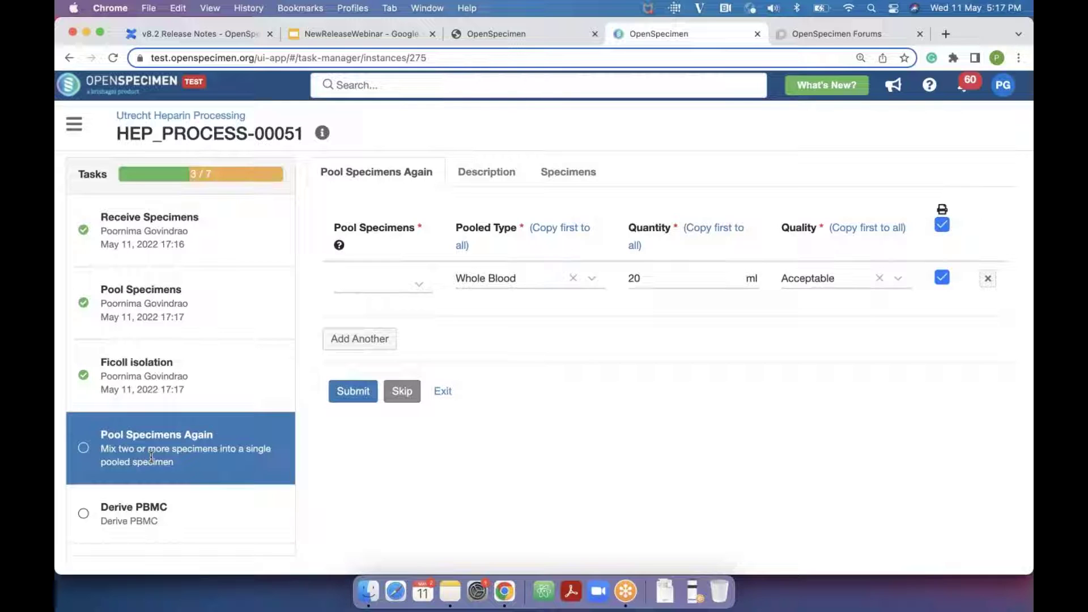
# - Skip the Pool Specimens Again task, giving "Not enough blood" as the reason
pyautogui.click(401, 398)
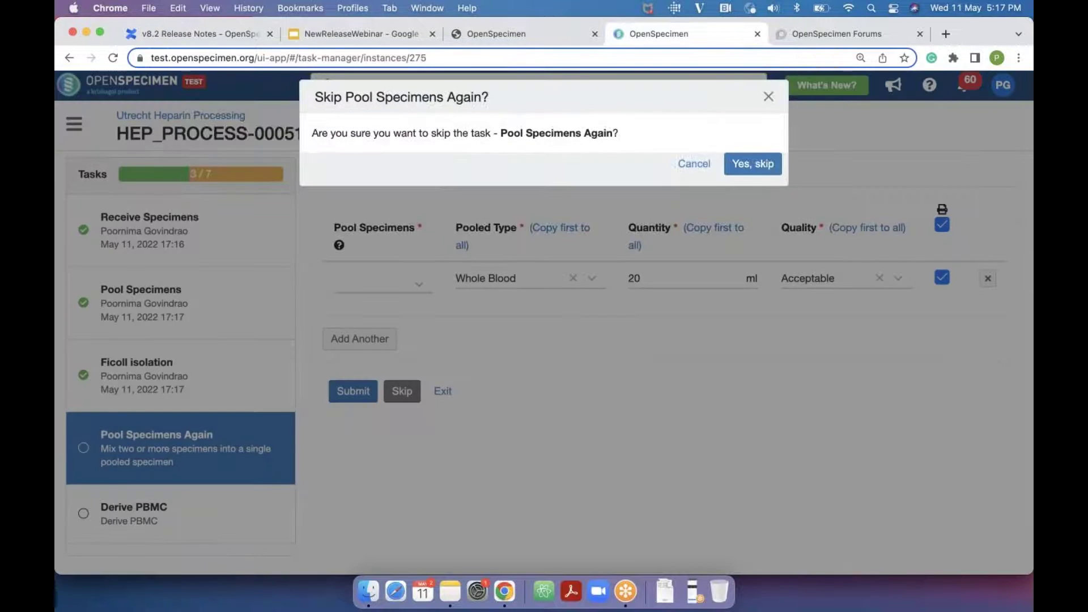
pyautogui.click(758, 164)
pyautogui.click(525, 182)
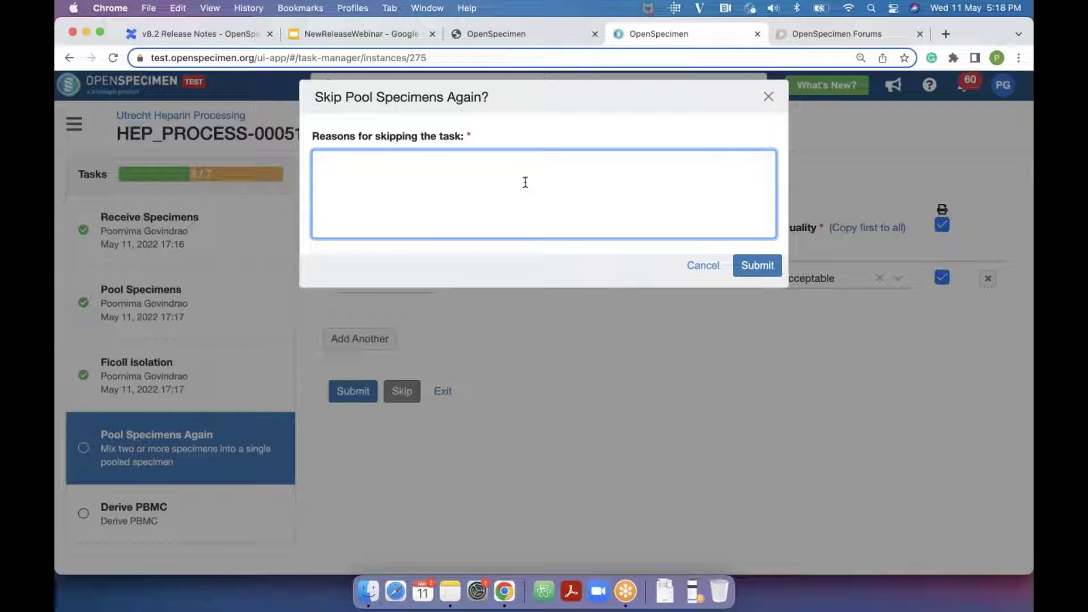
pyautogui.write('Not enough blood')
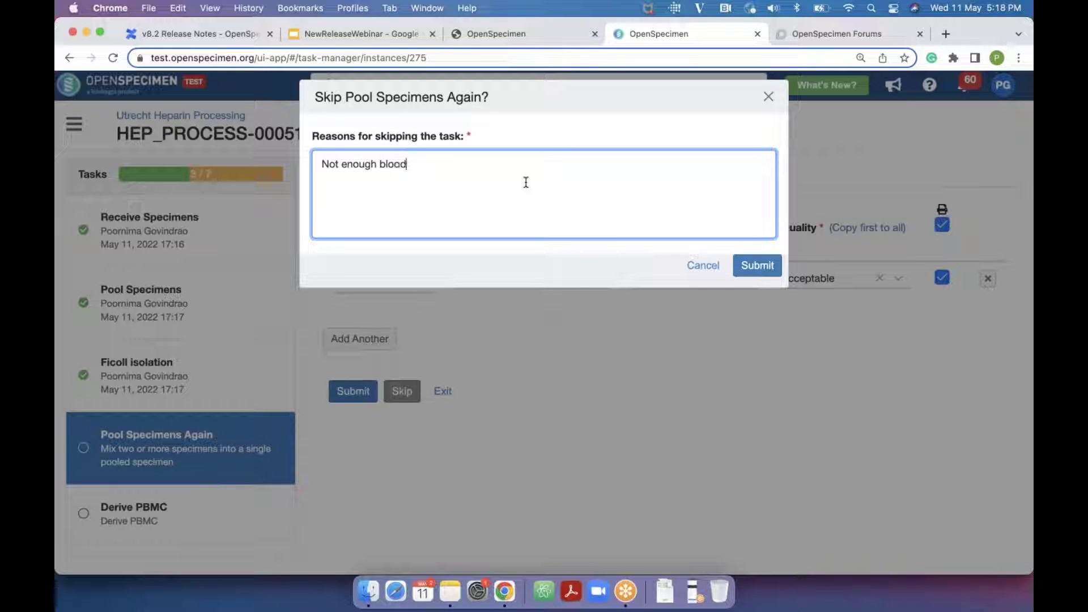
pyautogui.click(756, 266)
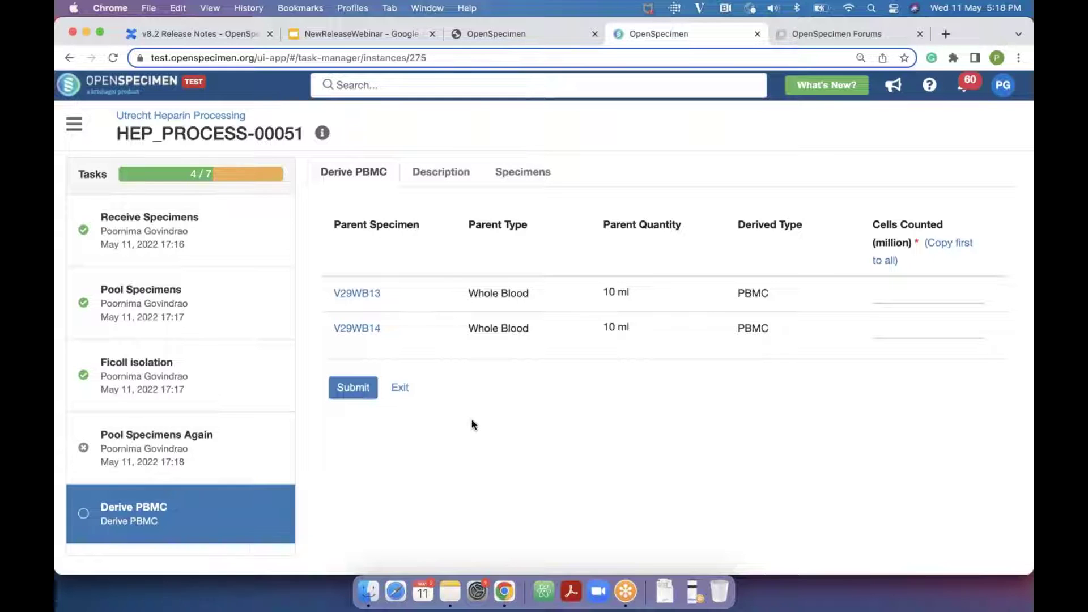
# - Examine the batch's specimens, viewing the details of V29WB9, its Visit4 specimen list and V29WB12, and return to the batch
pyautogui.click(514, 176)
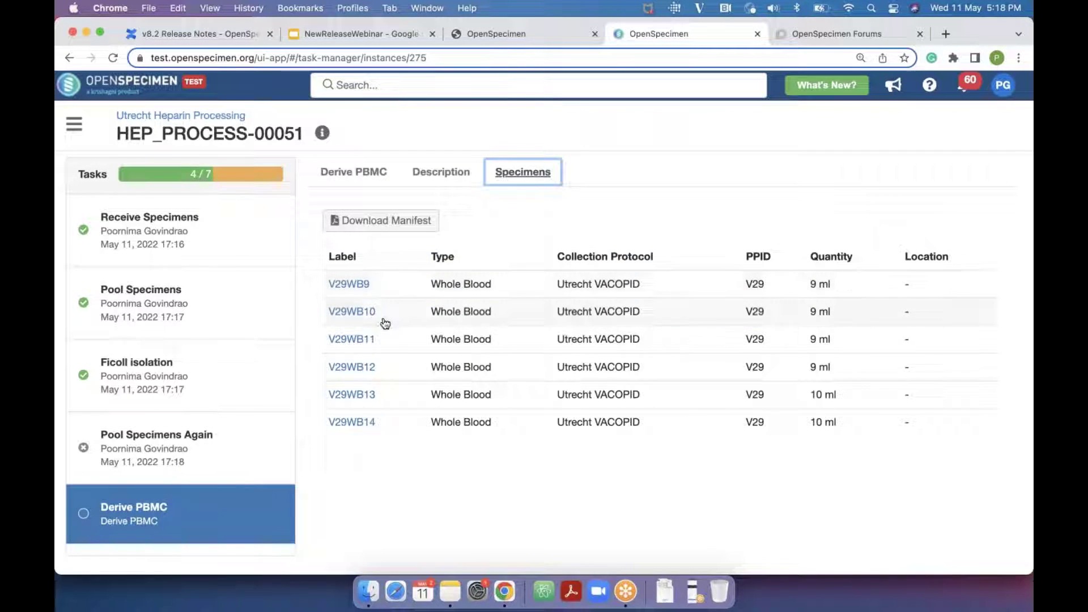
pyautogui.click(348, 284)
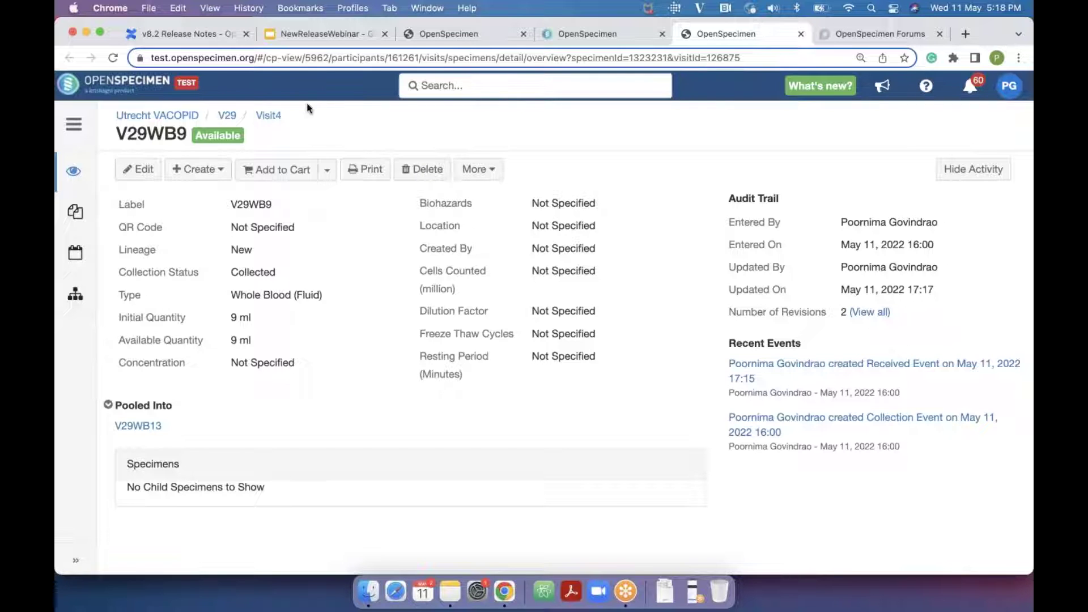
pyautogui.click(266, 115)
pyautogui.scroll(-3, 441, 546)
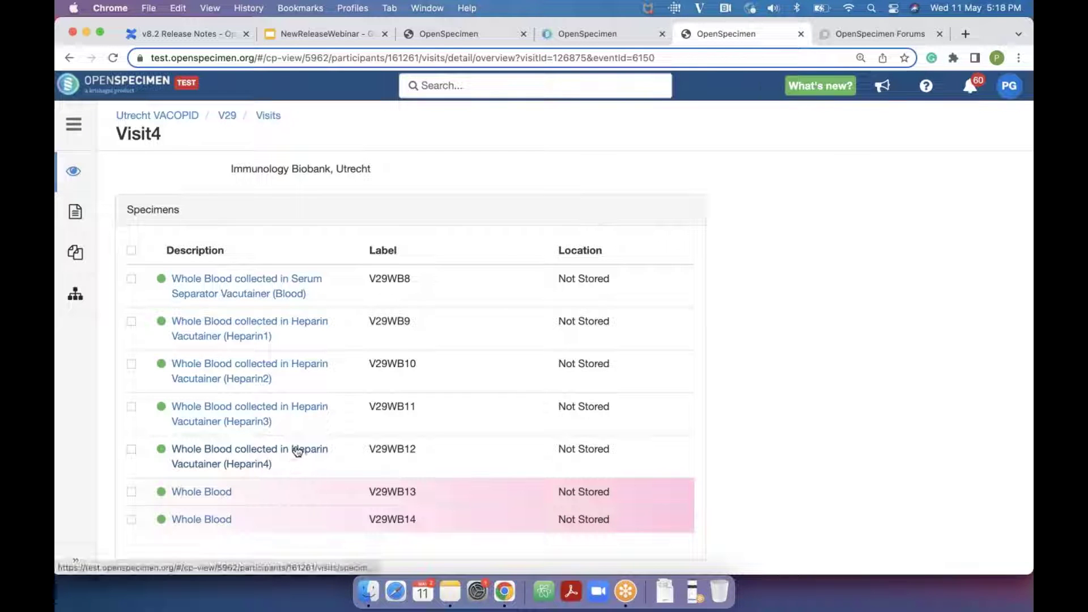
pyautogui.click(297, 451)
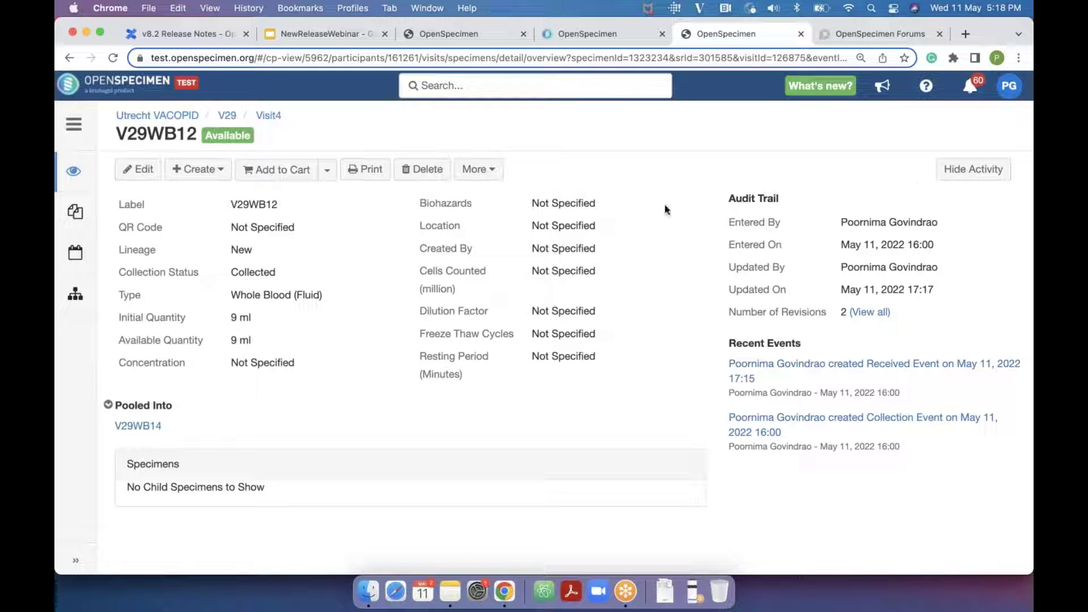
pyautogui.click(456, 34)
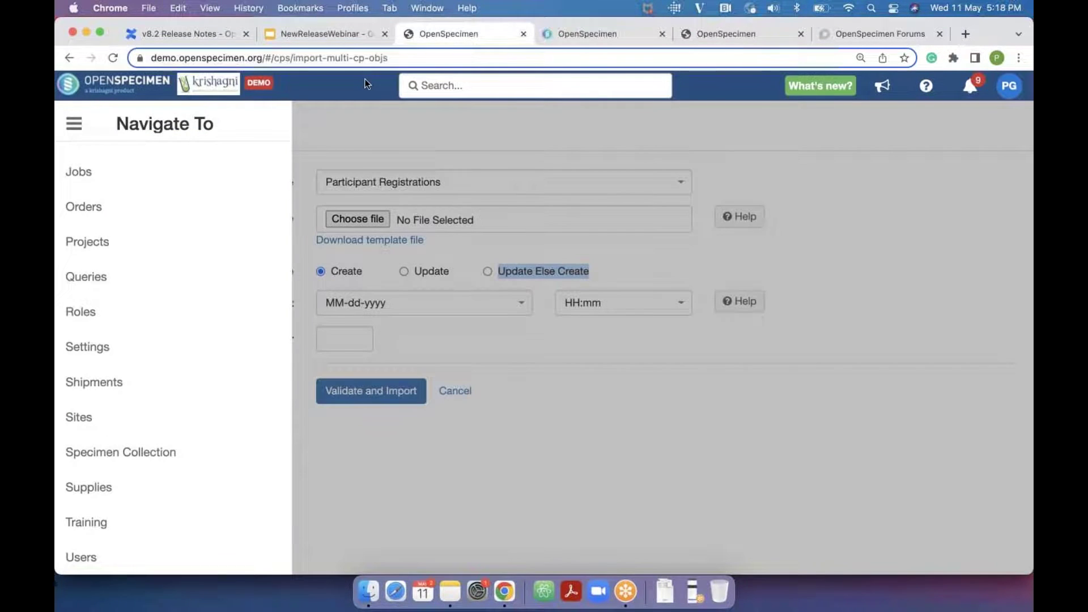
pyautogui.click(617, 36)
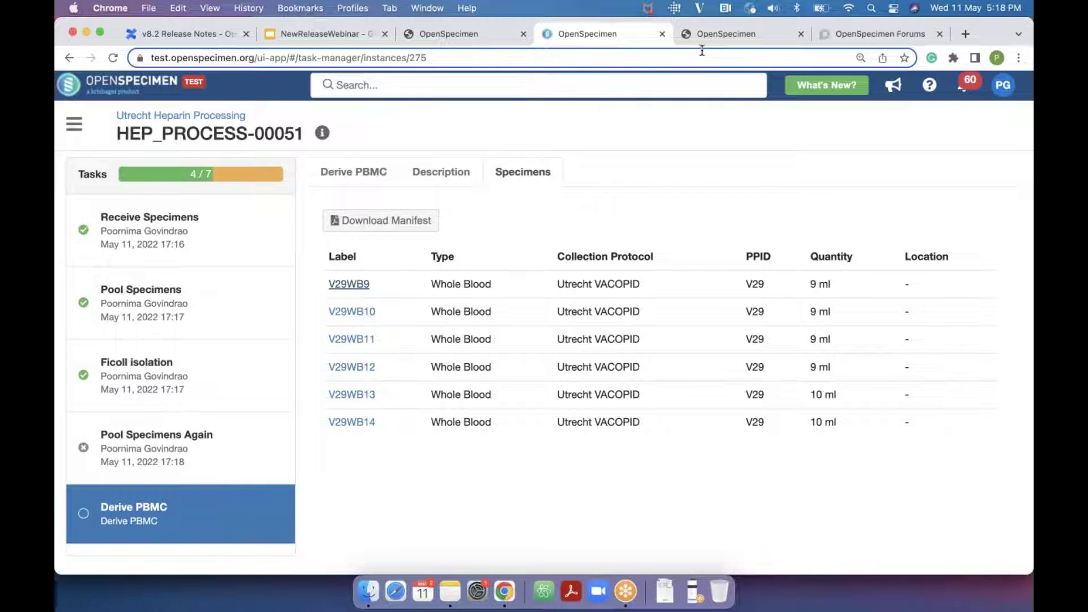
# - In the Derive PBMC task, enter 6 million cells counted, dilution factor 2 and quantity 12 for the first specimen
pyautogui.click(350, 170)
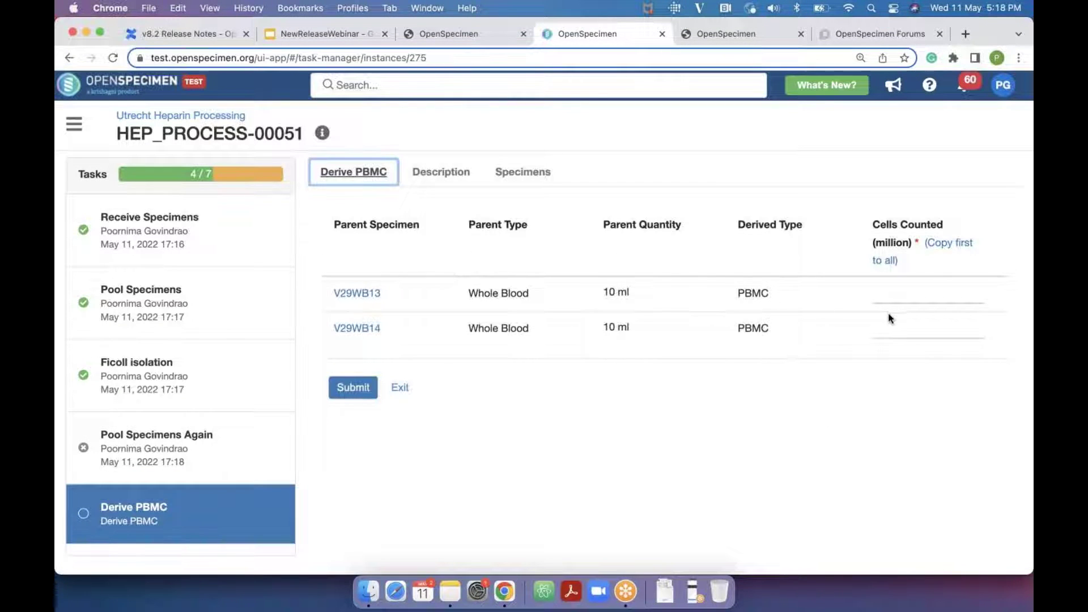
pyautogui.hscroll(5, 888, 314)
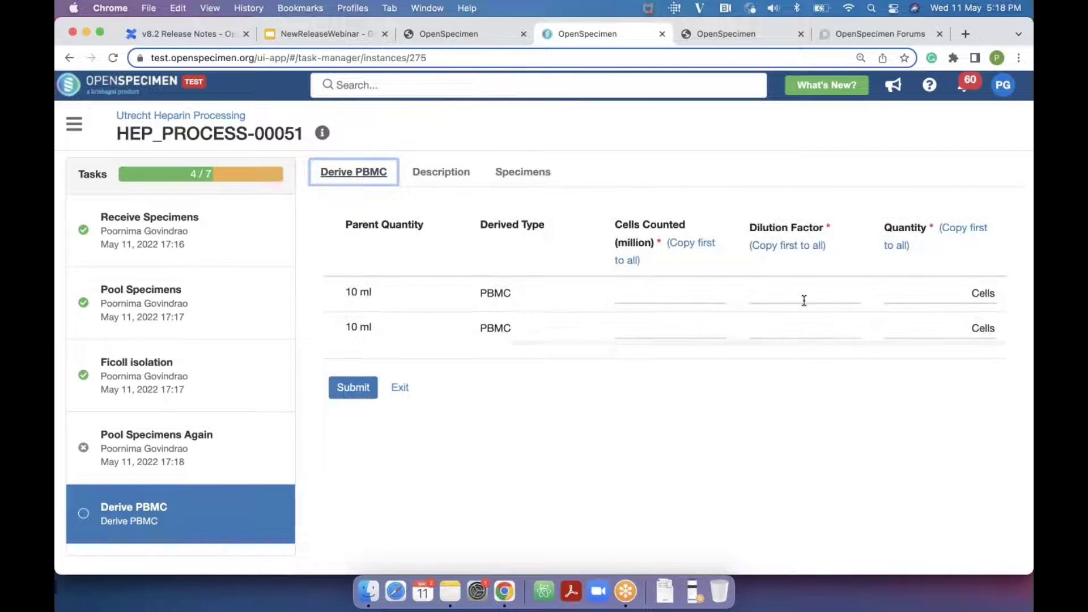
pyautogui.click(663, 295)
pyautogui.click(780, 289)
pyautogui.click(920, 291)
pyautogui.write('12')
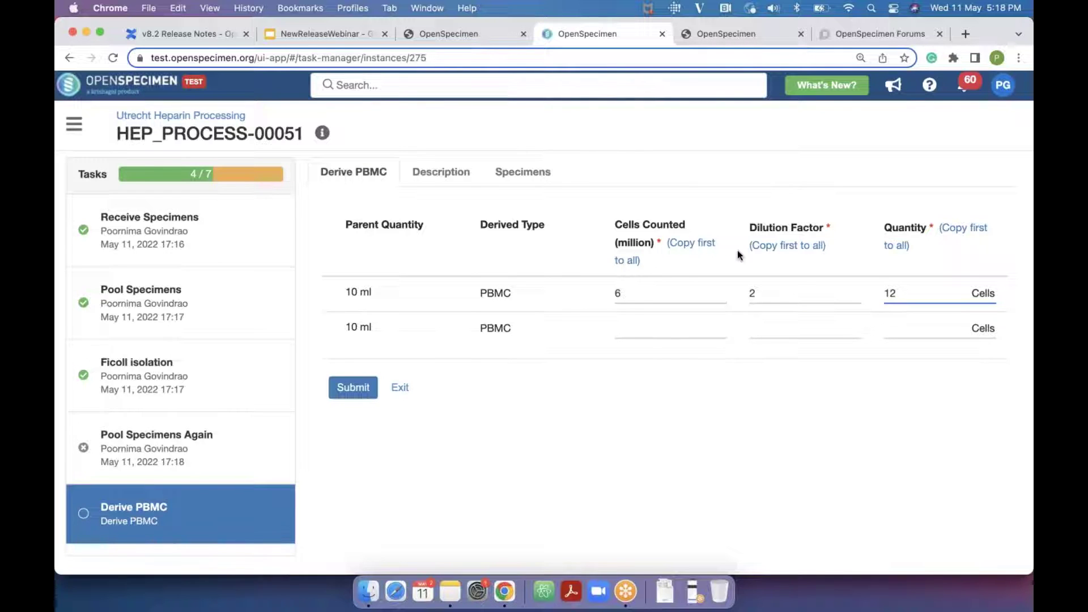
# - Copy the first row's cell count, dilution factor and quantity to all specimens and submit the Derive PBMC task
pyautogui.click(703, 244)
pyautogui.click(771, 245)
pyautogui.click(895, 246)
pyautogui.click(355, 388)
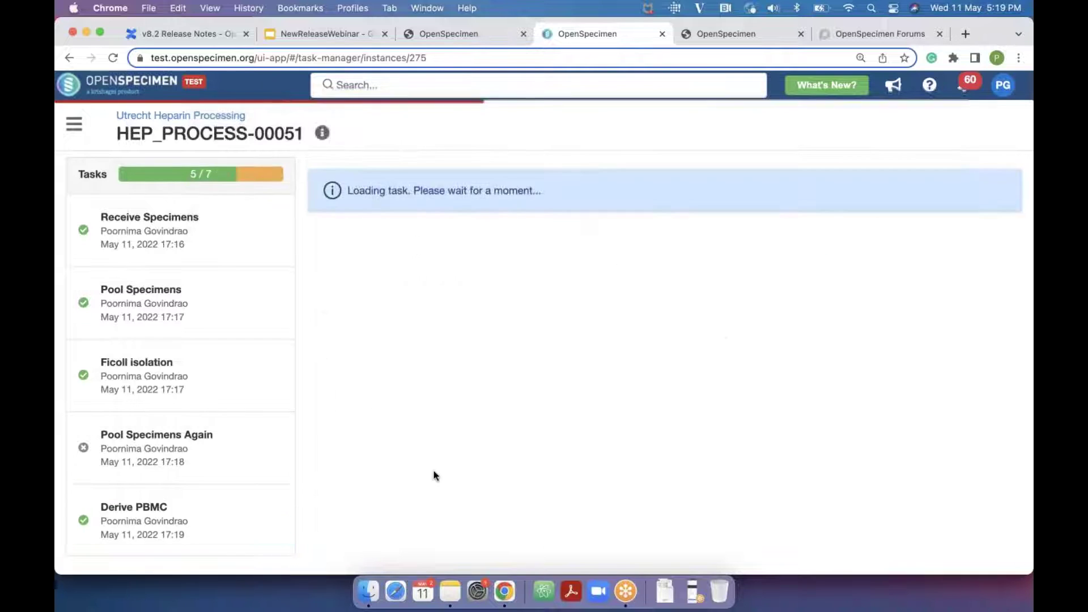
# - Submit the Pippete PBMC tubes task with 4 aliquots for each of the two parent PBMC specimens
pyautogui.scroll(-3, 170, 454)
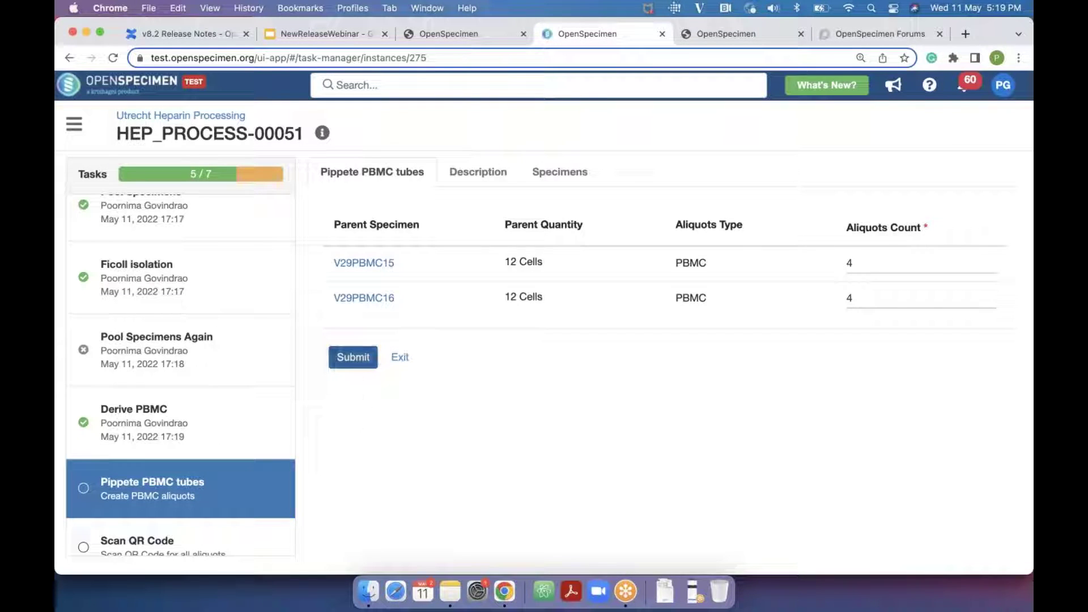
pyautogui.click(353, 358)
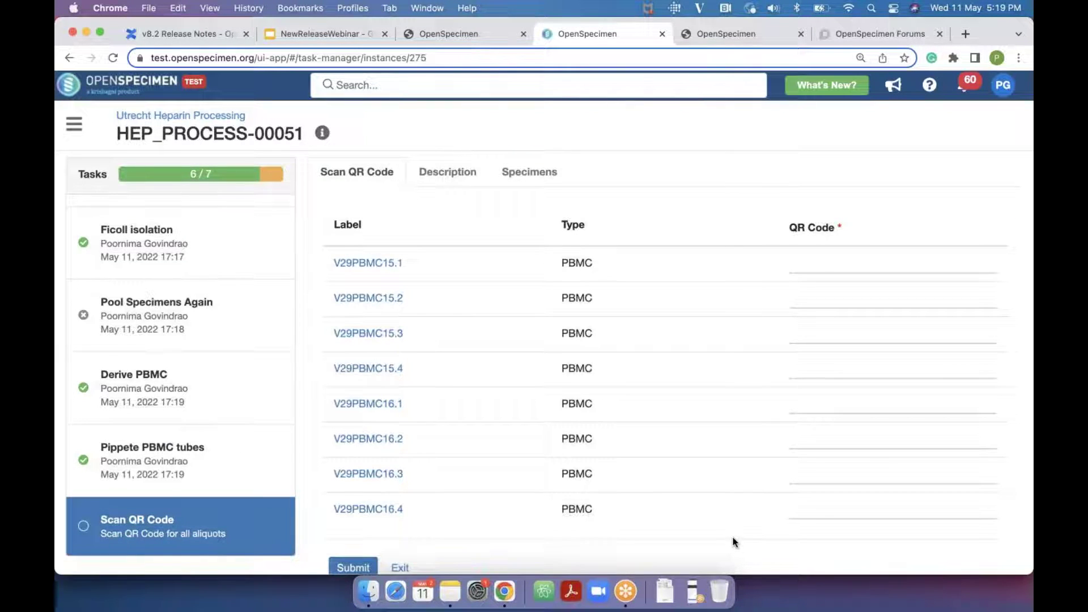
# - From the batch's specimen list, view the details of V29WB9 and open its parent visit, Visit4
pyautogui.click(518, 177)
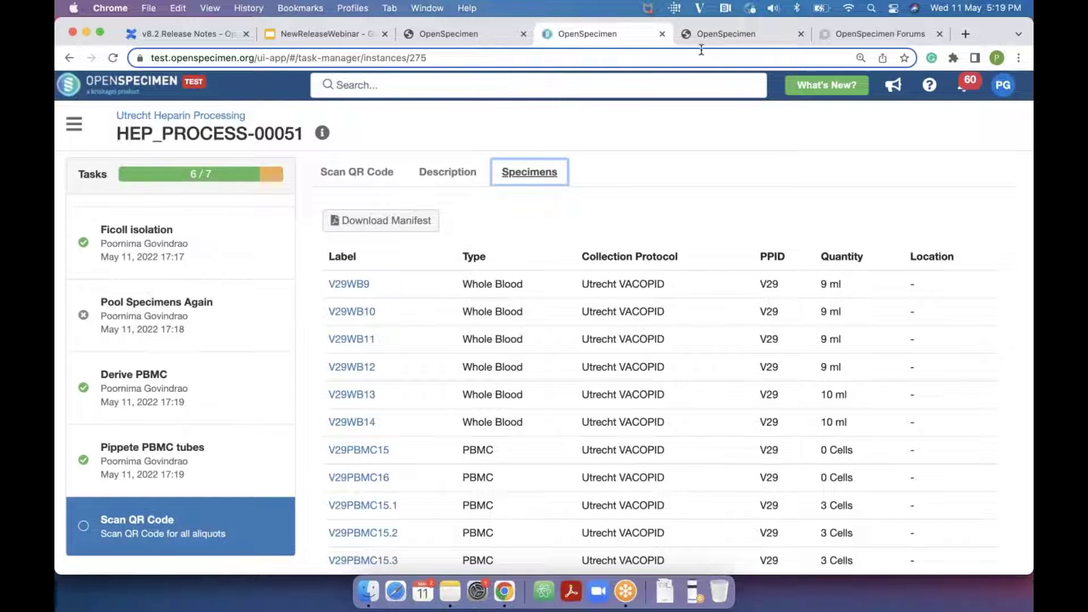
pyautogui.click(349, 284)
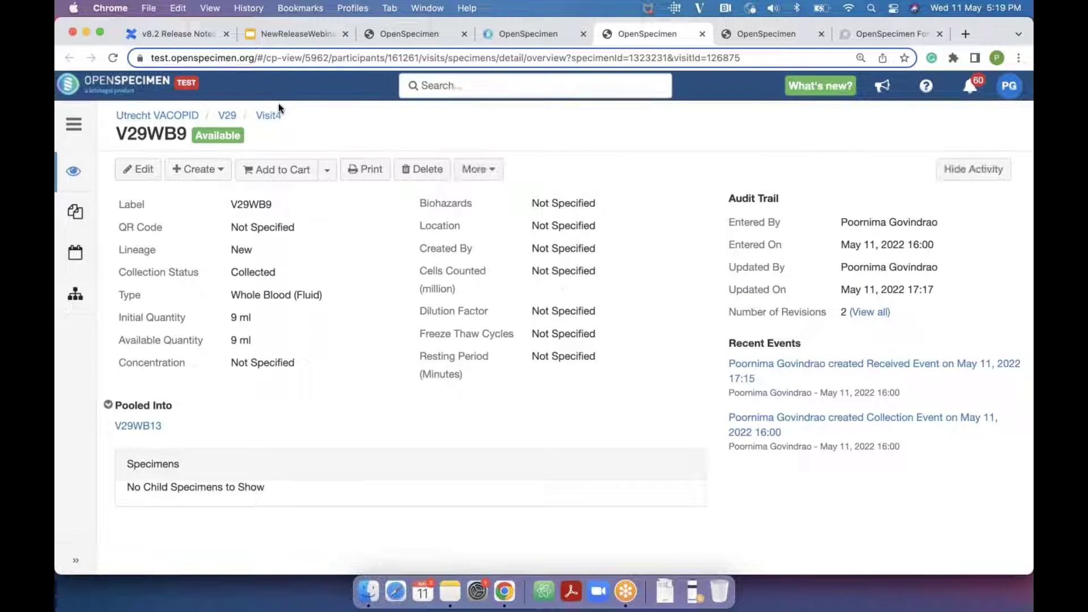
pyautogui.click(269, 116)
# - Expand the derived specimens V29PBMC15 and V29PBMC16 in Visit4 to examine their aliquots, and switch to the Google Slides webinar presentation
pyautogui.scroll(-2, 397, 368)
pyautogui.scroll(-2, 397, 397)
pyautogui.click(161, 475)
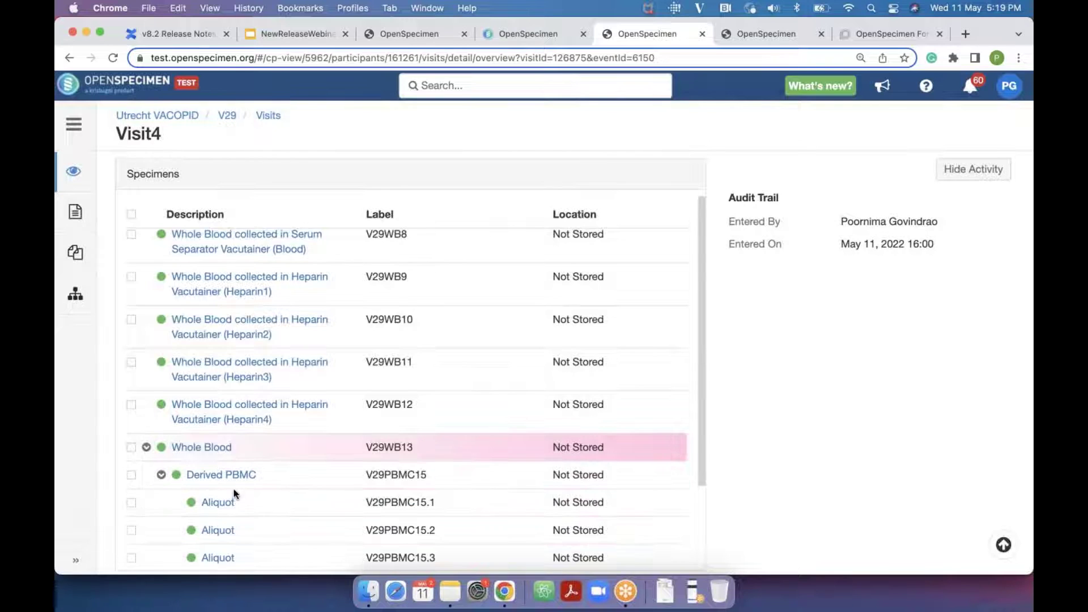
pyautogui.scroll(-3, 235, 494)
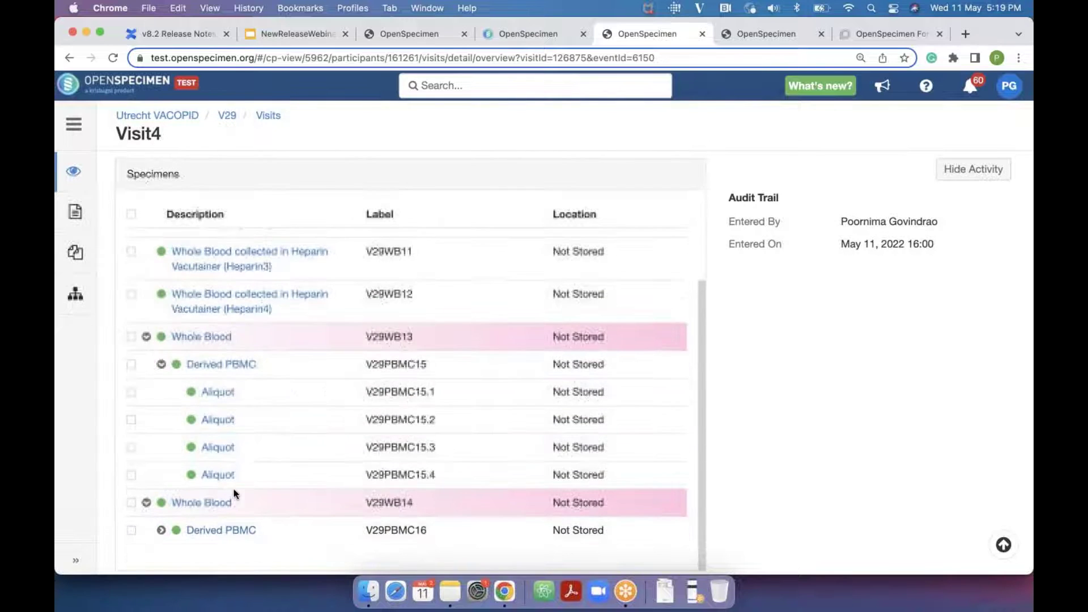
pyautogui.click(163, 530)
pyautogui.scroll(-3, 193, 530)
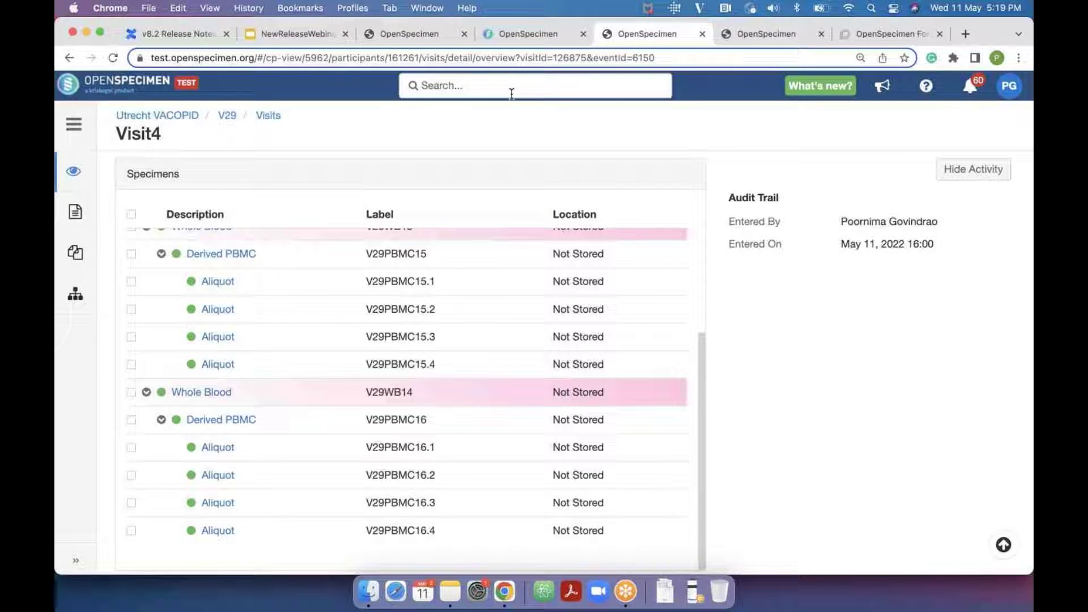
pyautogui.click(295, 34)
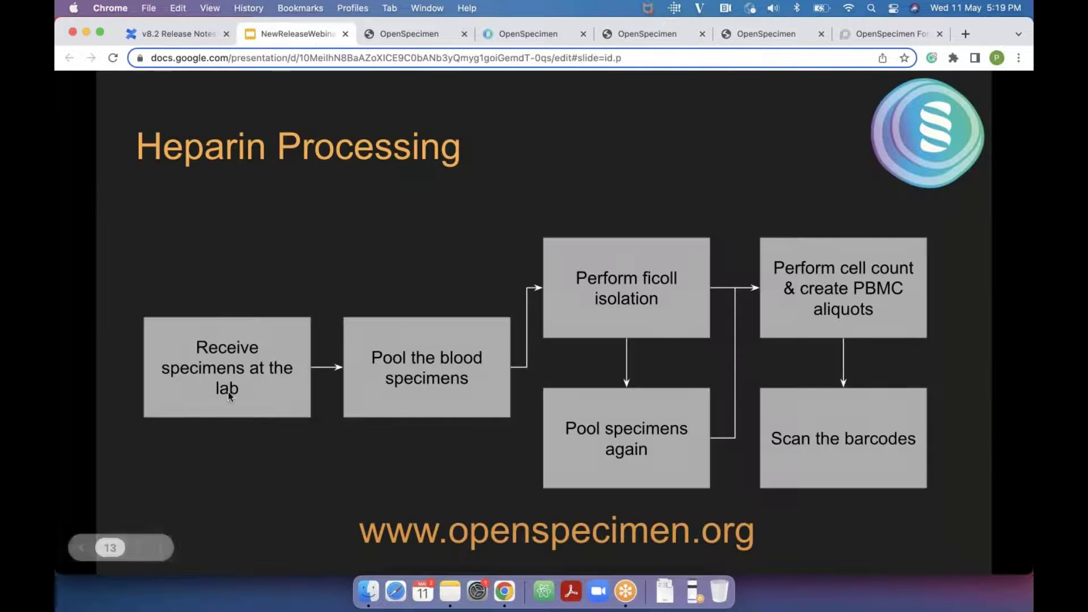